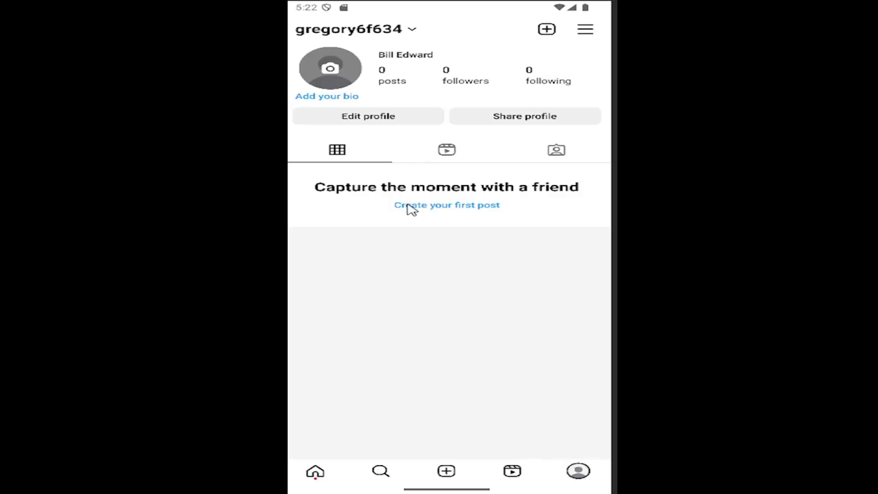
# Step: Open the profile menu to reach the Your activity overview
pyautogui.click(585, 31)
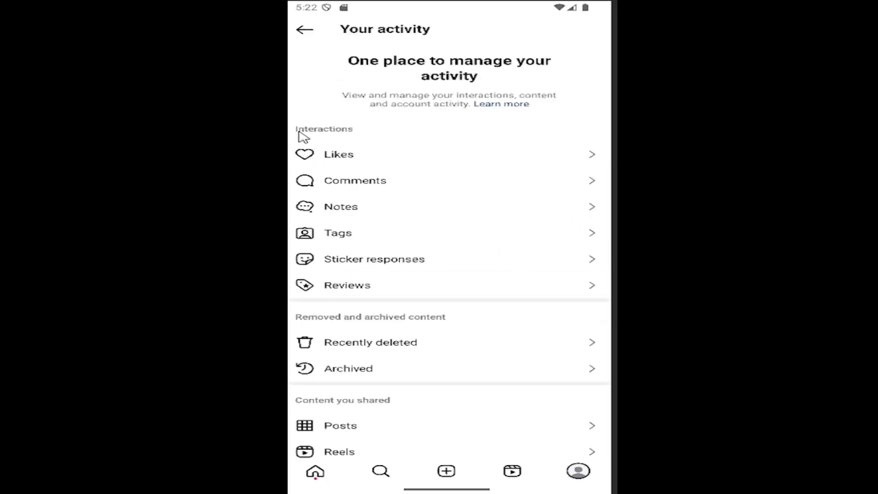
# Step: Open Notes under Interactions to view the empty notes-on-posts history
pyautogui.click(350, 215)
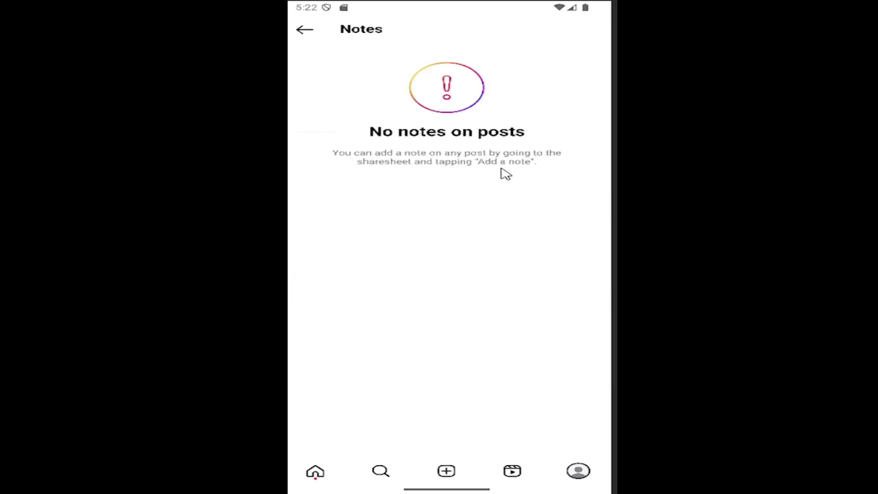